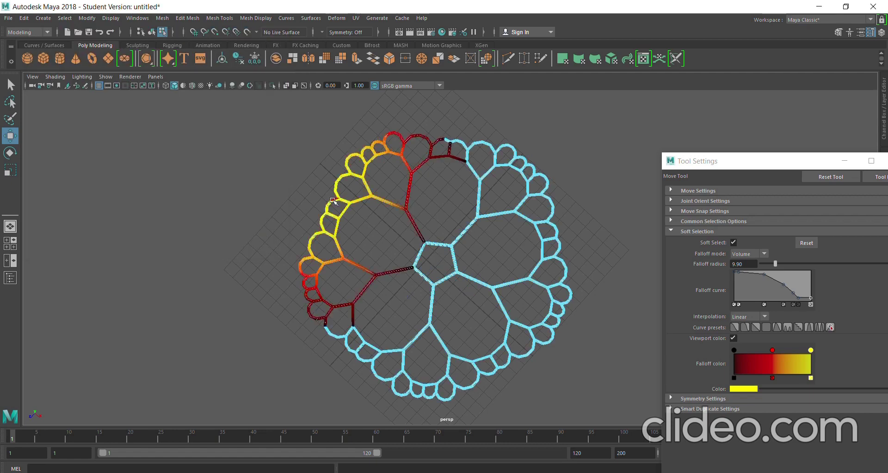
- Restore the central face soft-selection and undo the lift so the fractal-tree mesh lies flat
{"action": "left_click", "coordinate": [342, 138]}
{"action": "left_click", "coordinate": [457, 254]}
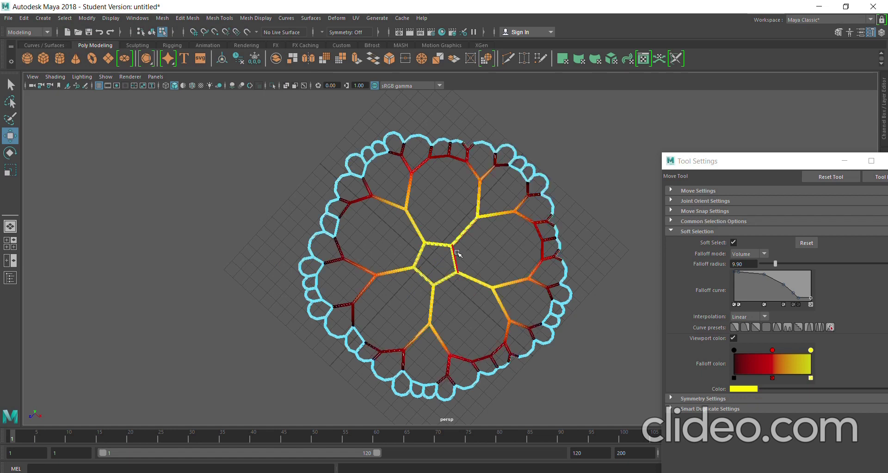
{"action": "key", "text": "ctrl+z"}
{"action": "key", "text": "ctrl+z"}
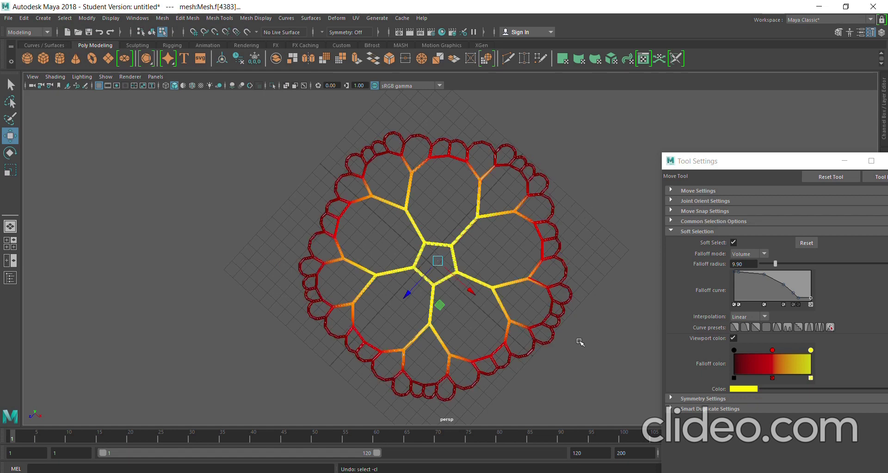
{"action": "left_click_drag", "start_coordinate": [581, 343], "coordinate": [485, 284], "text": "alt"}
{"action": "key", "text": "ctrl+z"}
{"action": "left_click_drag", "start_coordinate": [460, 328], "coordinate": [375, 348], "text": "alt"}
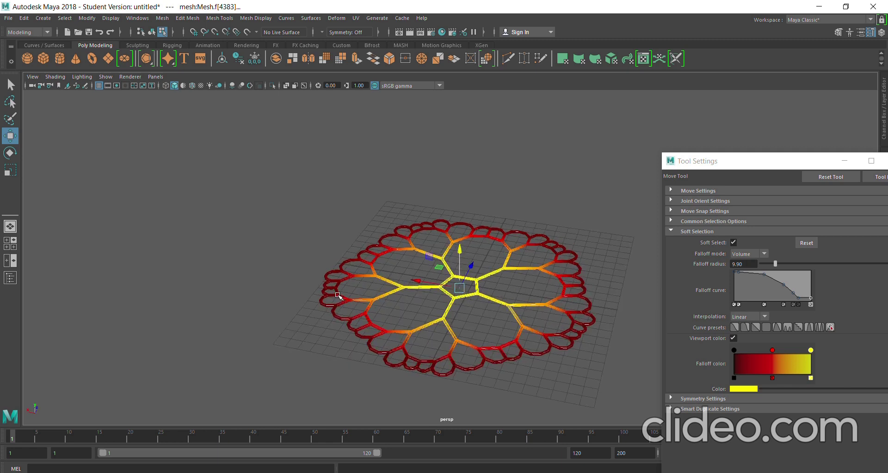
{"action": "left_click_drag", "start_coordinate": [525, 278], "coordinate": [541, 309], "text": "alt"}
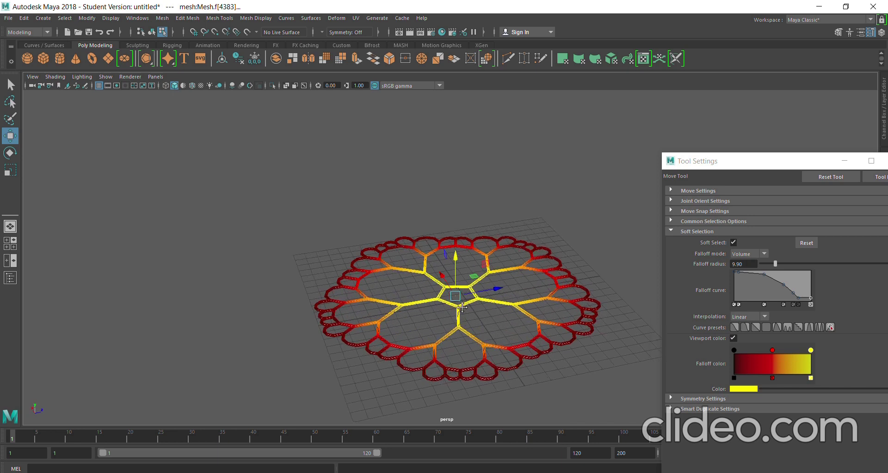
{"action": "scroll", "coordinate": [375, 298], "scroll_direction": "up", "scroll_amount": 3}
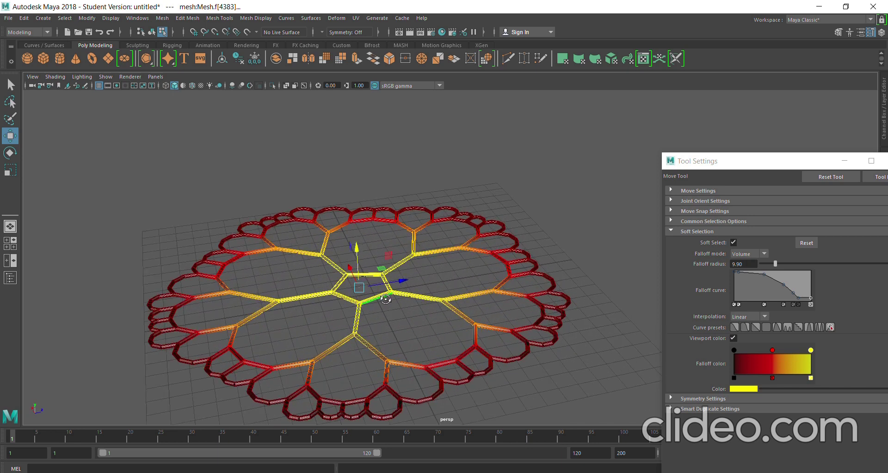
{"action": "left_click_drag", "start_coordinate": [385, 300], "coordinate": [371, 267], "text": "alt"}
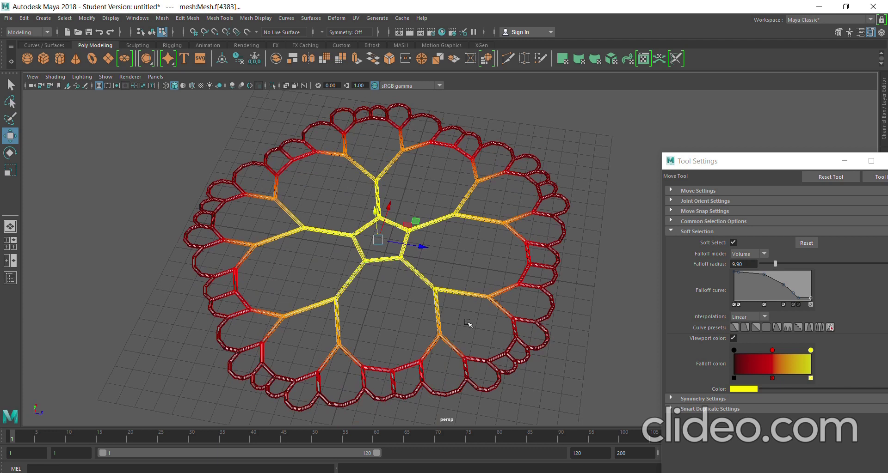
{"action": "left_click_drag", "start_coordinate": [469, 324], "coordinate": [460, 283], "text": "alt"}
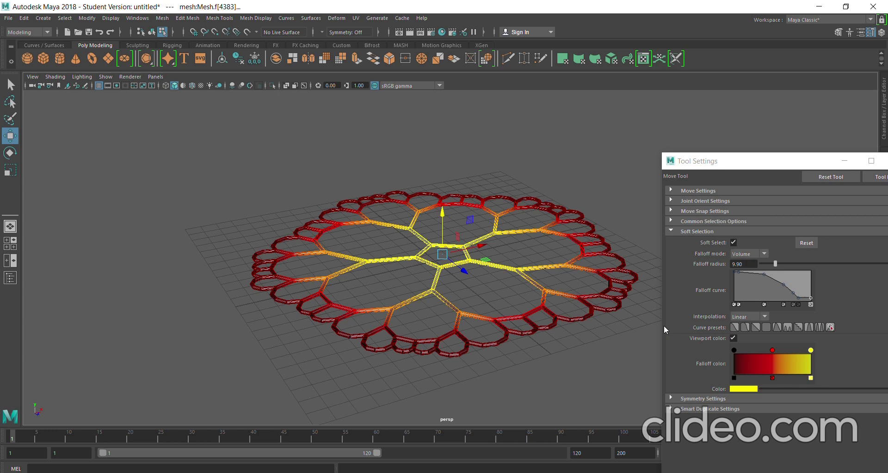
{"action": "left_click_drag", "start_coordinate": [442, 255], "coordinate": [445, 254]}
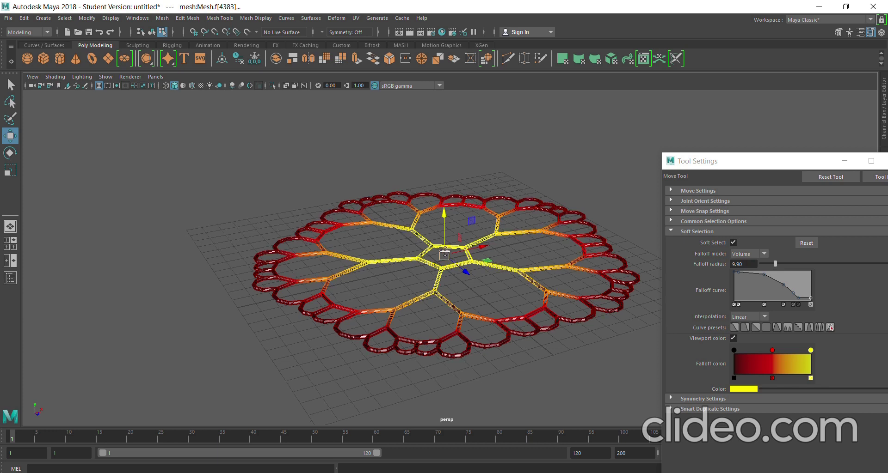
{"action": "middle_click_drag", "start_coordinate": [445, 253], "coordinate": [412, 281], "text": "alt"}
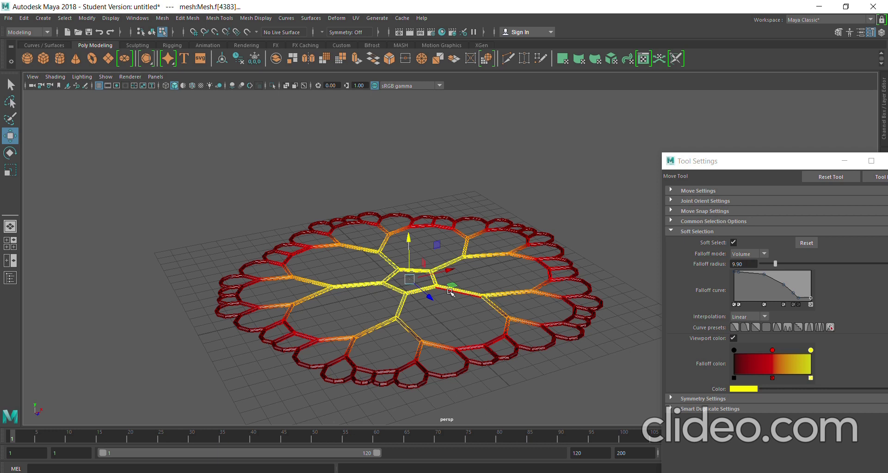
- Move the soft-selected central face up in Y, raising the mesh into a dome with grounded rim
{"action": "middle_click_drag", "start_coordinate": [449, 290], "coordinate": [460, 243], "text": "alt"}
{"action": "right_click_drag", "start_coordinate": [497, 300], "coordinate": [544, 327], "text": "alt"}
{"action": "middle_click_drag", "start_coordinate": [544, 327], "coordinate": [541, 332], "text": "alt"}
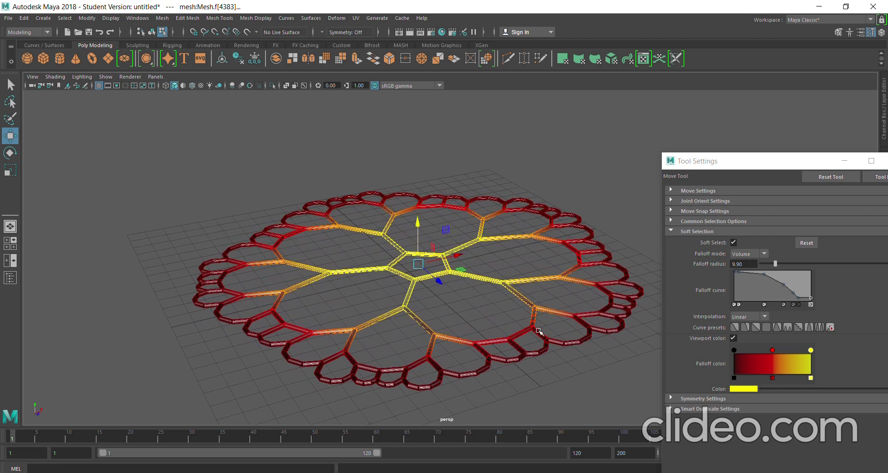
{"action": "left_click_drag", "start_coordinate": [547, 350], "coordinate": [495, 330], "text": "alt"}
{"action": "middle_click_drag", "start_coordinate": [518, 332], "coordinate": [411, 330], "text": "alt"}
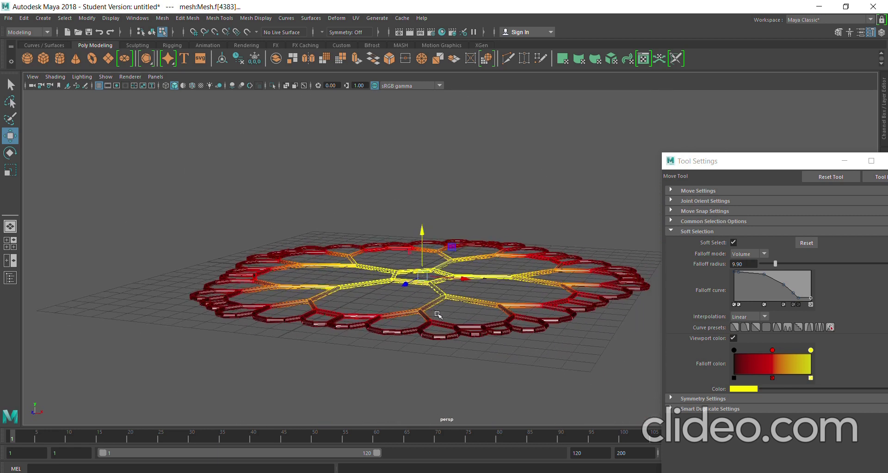
{"action": "left_click_drag", "start_coordinate": [411, 330], "coordinate": [423, 336], "text": "alt"}
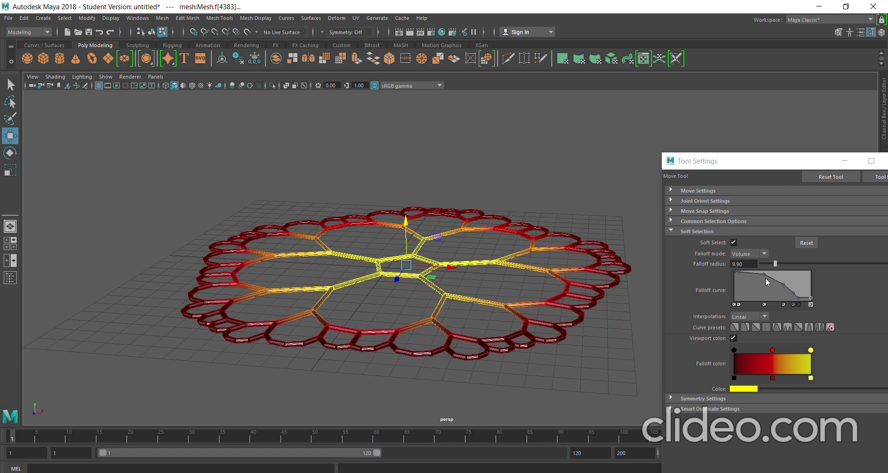
{"action": "left_click_drag", "start_coordinate": [433, 247], "coordinate": [475, 304], "text": "alt"}
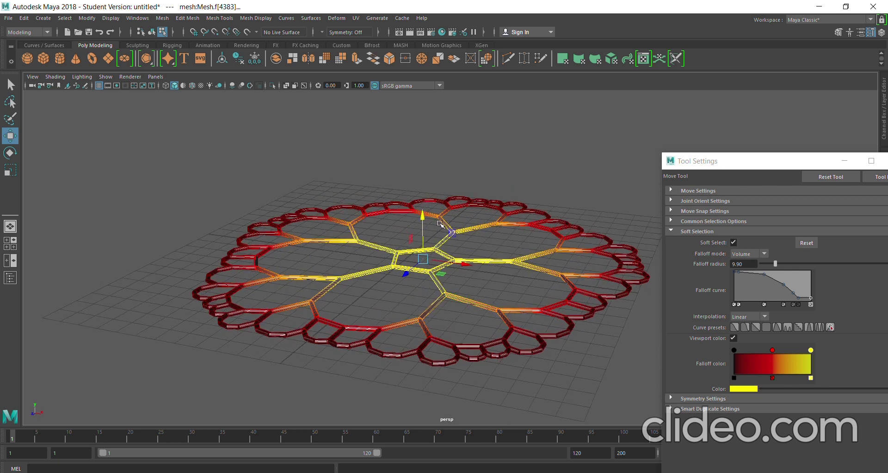
{"action": "left_click_drag", "start_coordinate": [426, 231], "coordinate": [381, 120]}
{"action": "left_click_drag", "start_coordinate": [432, 264], "coordinate": [390, 192], "text": "alt"}
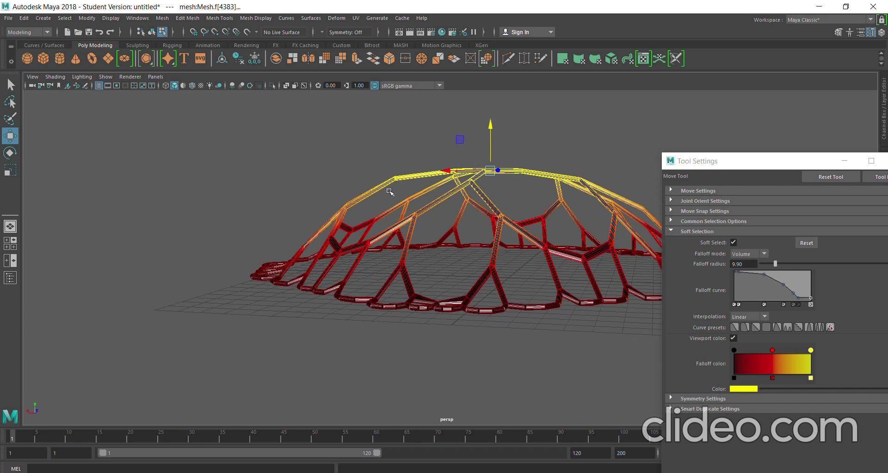
{"action": "left_click_drag", "start_coordinate": [386, 249], "coordinate": [440, 178], "text": "alt"}
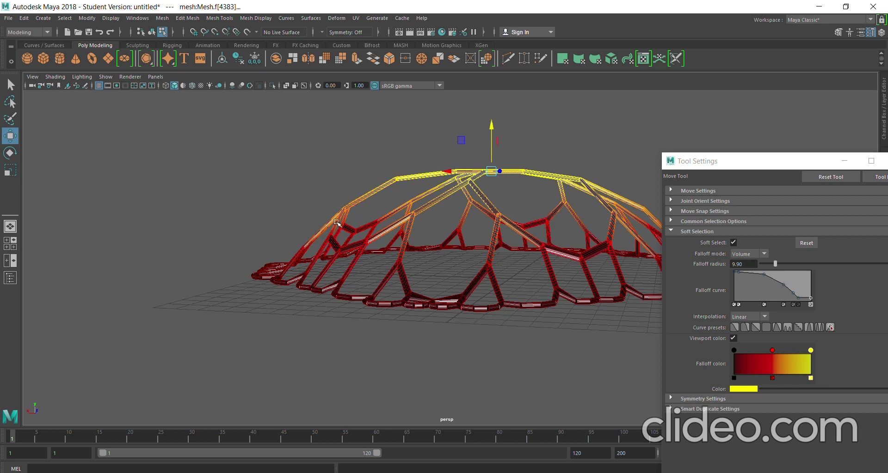
{"action": "left_click_drag", "start_coordinate": [336, 223], "coordinate": [568, 226], "text": "alt"}
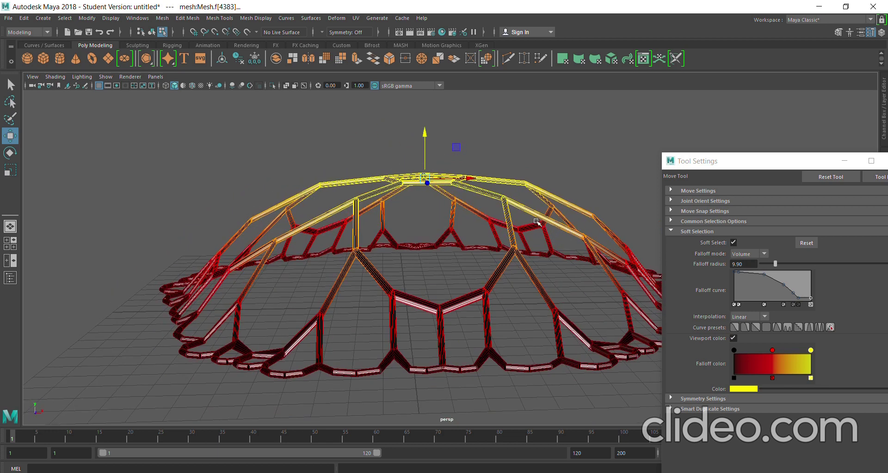
{"action": "left_click_drag", "start_coordinate": [501, 200], "coordinate": [343, 242], "text": "alt"}
{"action": "left_click_drag", "start_coordinate": [376, 267], "coordinate": [471, 263], "text": "alt"}
{"action": "scroll", "coordinate": [397, 209], "scroll_direction": "up", "scroll_amount": 10}
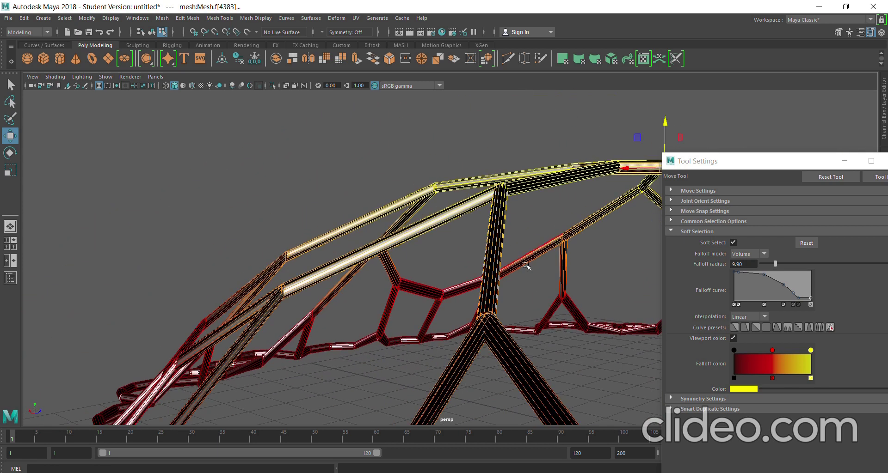
{"action": "left_click_drag", "start_coordinate": [526, 266], "coordinate": [407, 166], "text": "alt"}
{"action": "scroll", "coordinate": [407, 148], "scroll_direction": "down", "scroll_amount": 3}
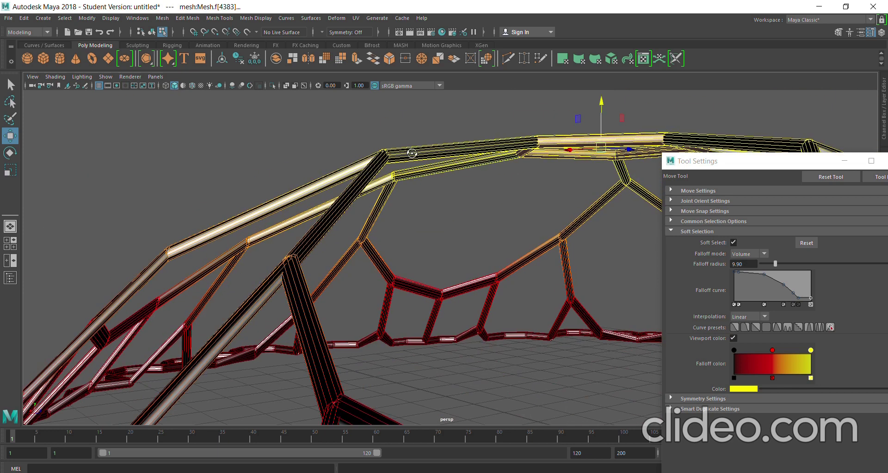
{"action": "scroll", "coordinate": [441, 234], "scroll_direction": "down", "scroll_amount": 5}
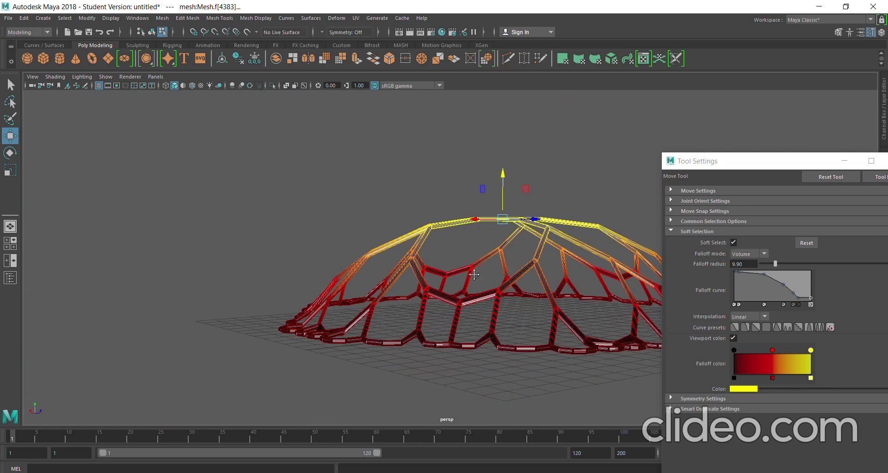
{"action": "left_click_drag", "start_coordinate": [474, 275], "coordinate": [428, 313], "text": "alt"}
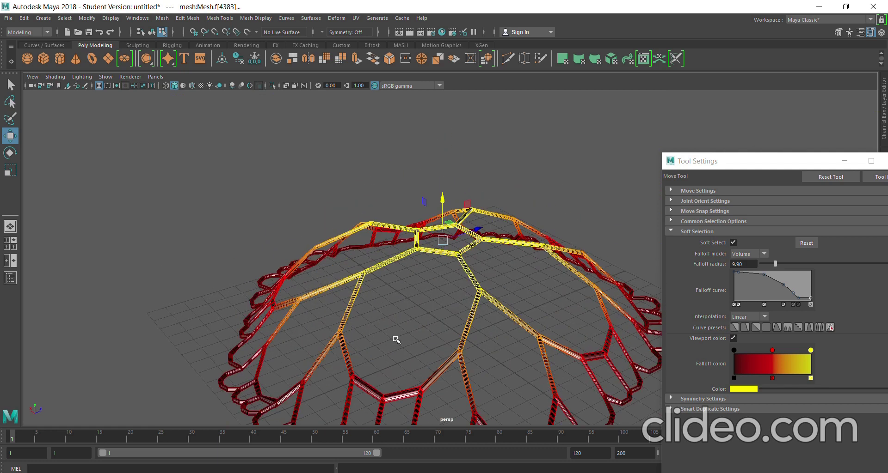
{"action": "left_click_drag", "start_coordinate": [396, 340], "coordinate": [416, 319], "text": "alt"}
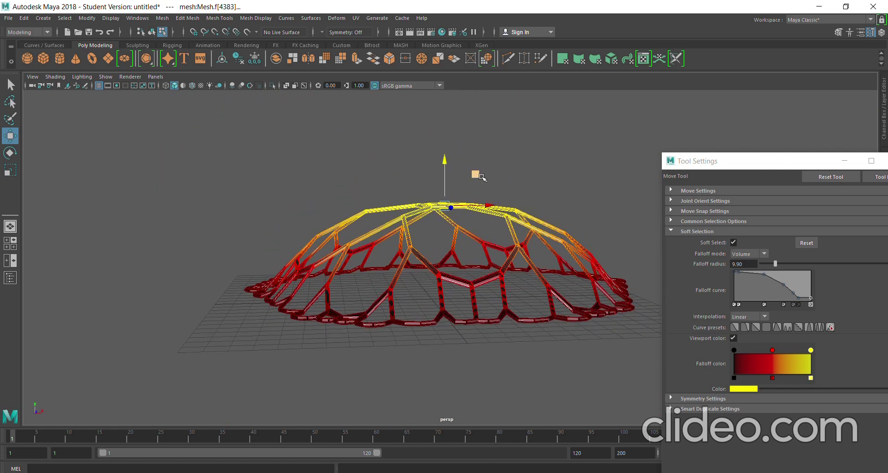
- Undo the lift and reshape the Falloff curve points in Tool Settings to keep strength further outward
{"action": "key", "text": "ctrl+z"}
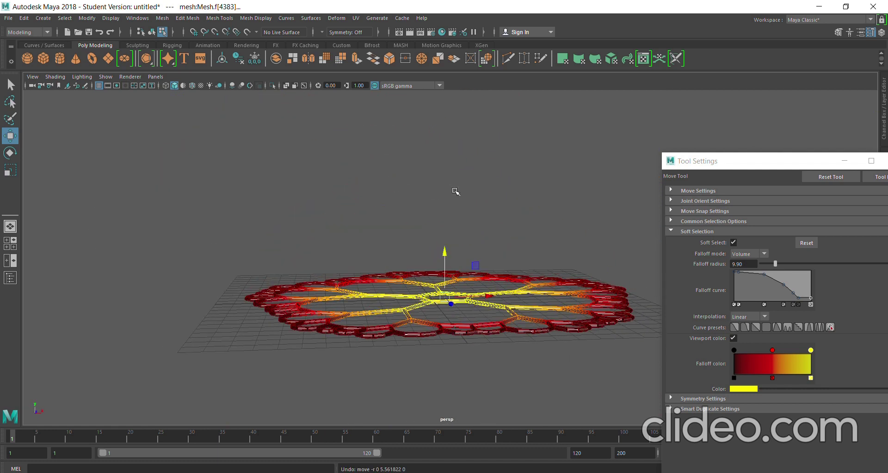
{"action": "left_click", "coordinate": [764, 278]}
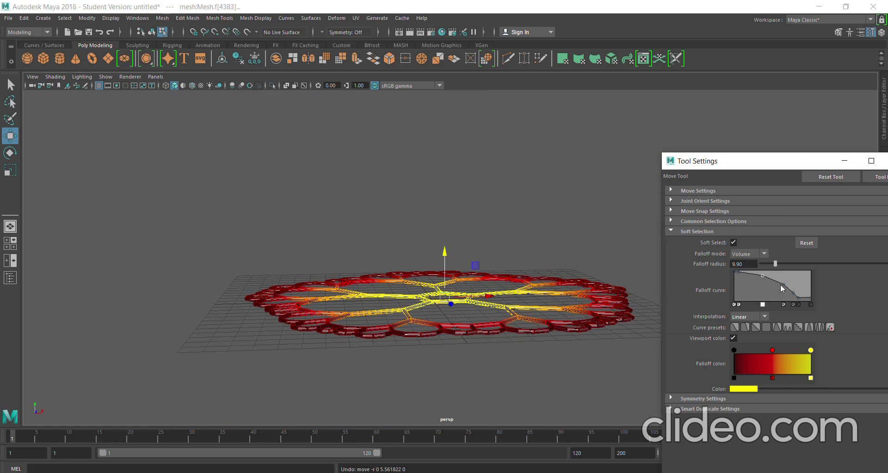
{"action": "left_click", "coordinate": [783, 286]}
{"action": "left_click_drag", "start_coordinate": [794, 294], "coordinate": [791, 291]}
{"action": "left_click_drag", "start_coordinate": [763, 279], "coordinate": [756, 294]}
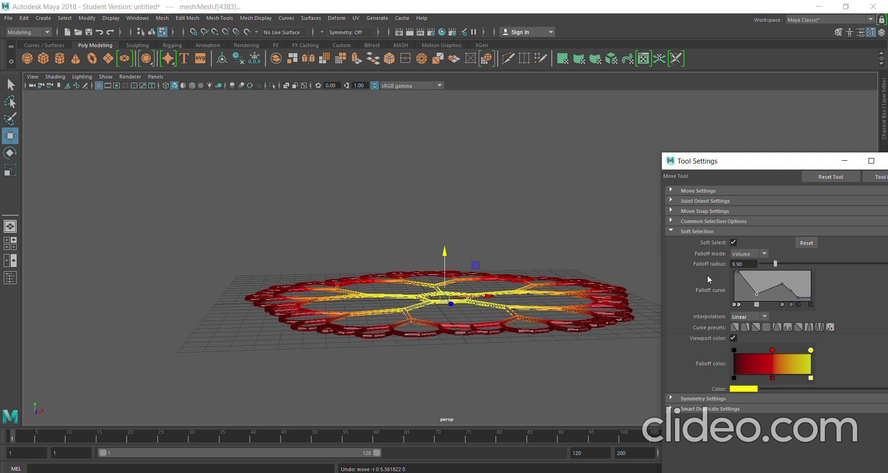
- Test-lift the centre with the new falloff, then undo the spiky result
{"action": "left_click_drag", "start_coordinate": [443, 269], "coordinate": [409, 135]}
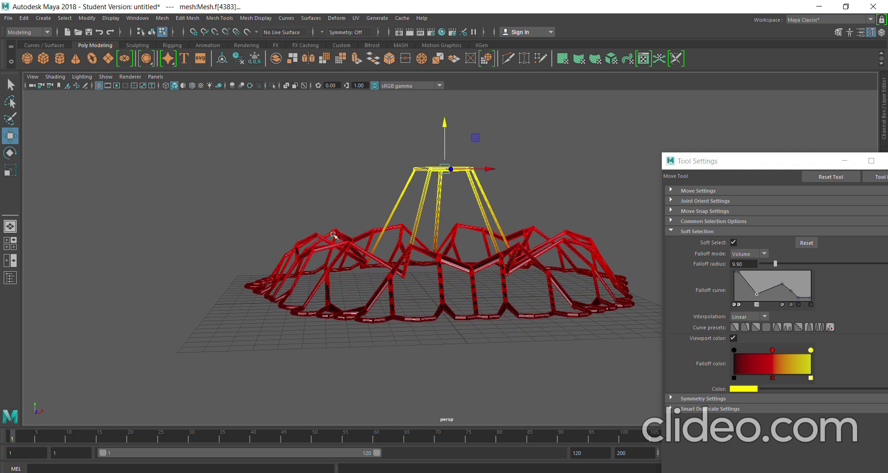
{"action": "left_click_drag", "start_coordinate": [334, 235], "coordinate": [421, 185], "text": "alt"}
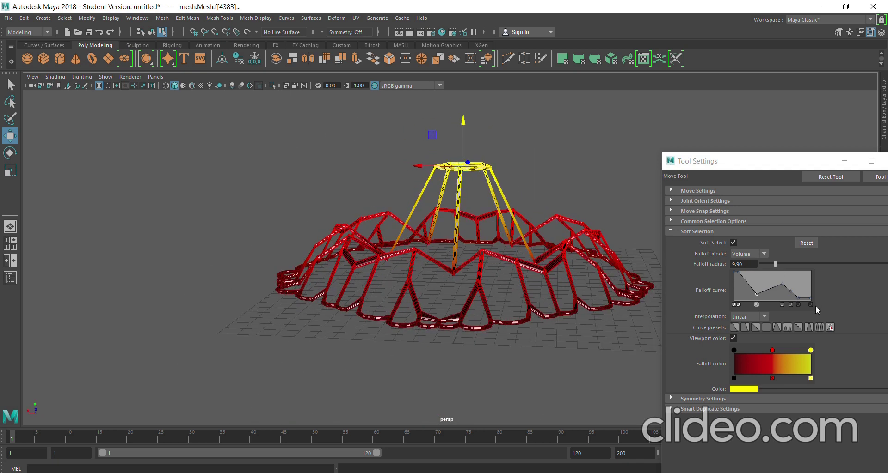
{"action": "key", "text": "ctrl+z"}
- Drag the Falloff curve point back up and right into a smooth downward slope
{"action": "left_click_drag", "start_coordinate": [758, 293], "coordinate": [759, 285]}
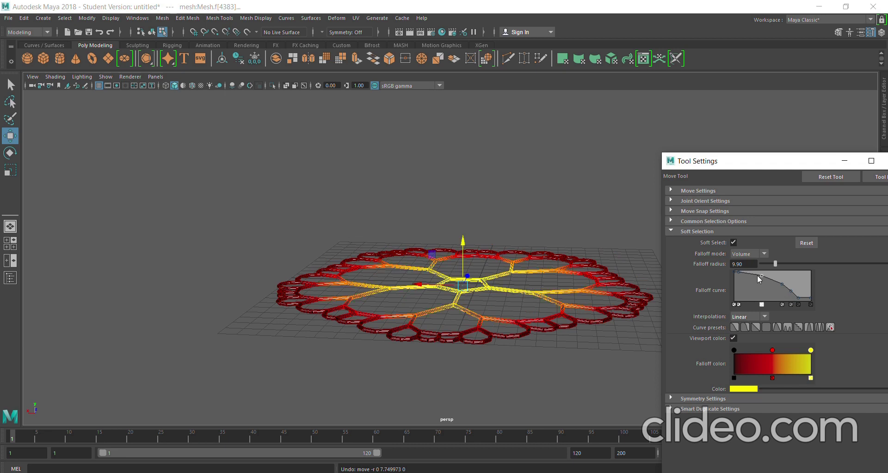
{"action": "left_click_drag", "start_coordinate": [505, 301], "coordinate": [526, 363], "text": "alt"}
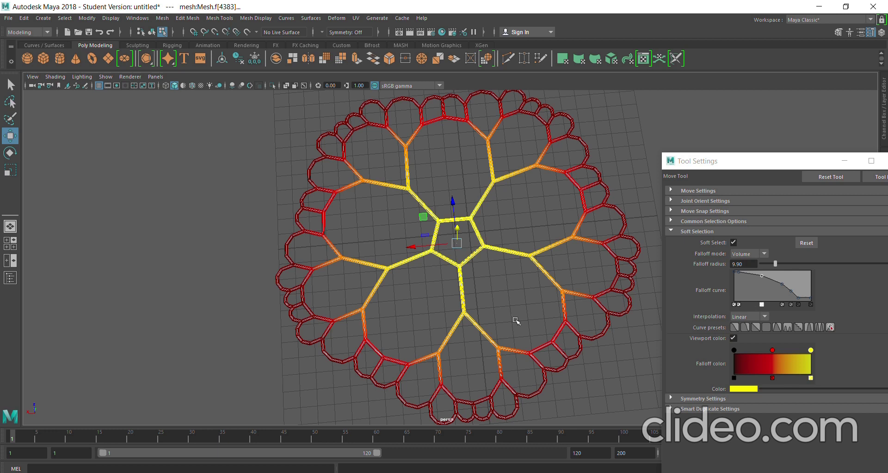
- Lift the mesh centre in Y into a rounded dome with straight branches, inspecting it from several angles
{"action": "left_click_drag", "start_coordinate": [517, 321], "coordinate": [503, 292], "text": "alt"}
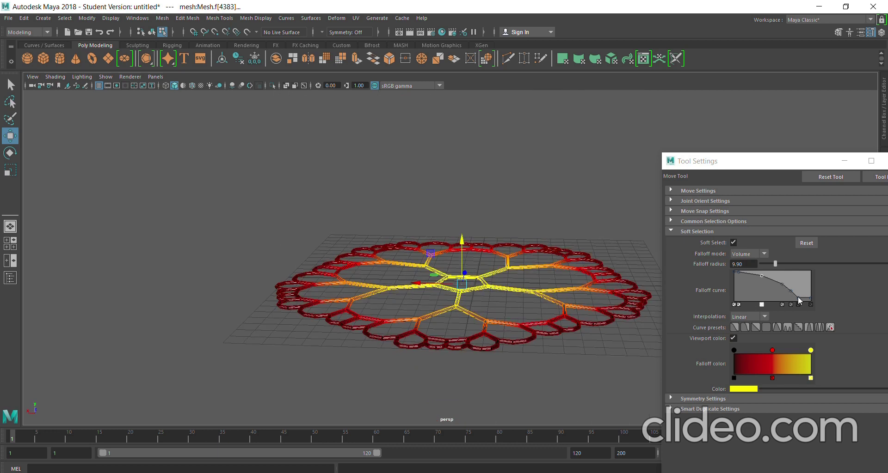
{"action": "left_click_drag", "start_coordinate": [461, 252], "coordinate": [375, 266]}
{"action": "left_click_drag", "start_coordinate": [467, 269], "coordinate": [527, 267], "text": "alt"}
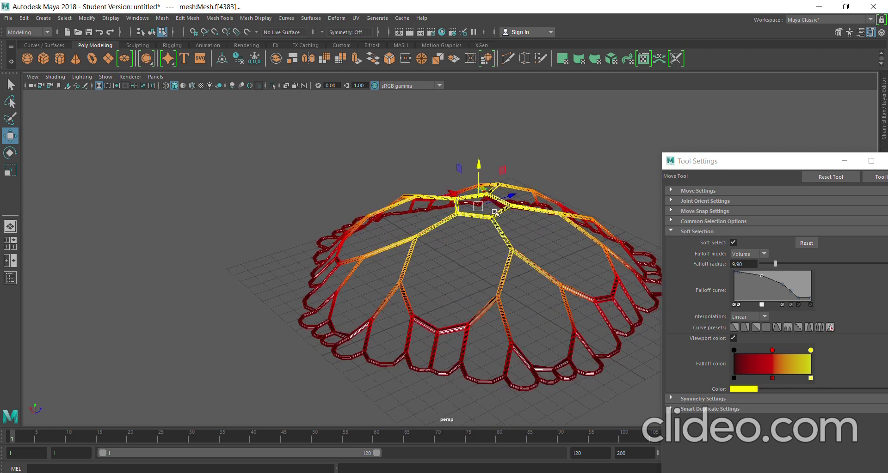
{"action": "left_click_drag", "start_coordinate": [436, 241], "coordinate": [501, 253], "text": "alt"}
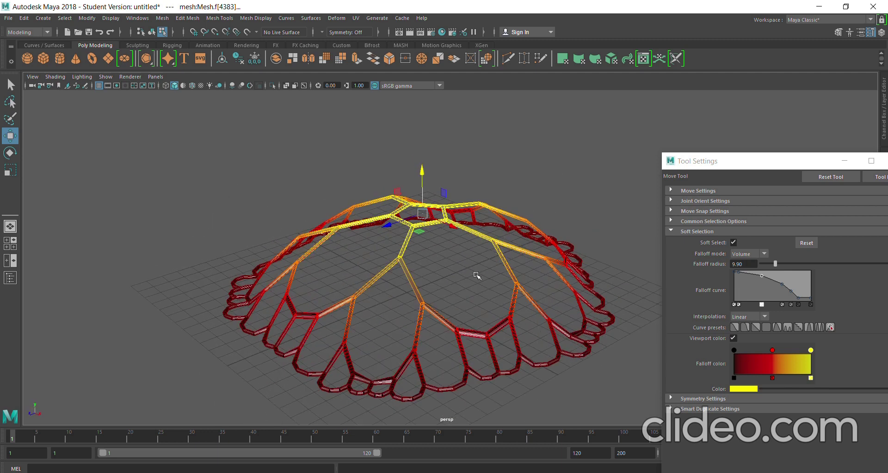
{"action": "left_click_drag", "start_coordinate": [476, 276], "coordinate": [416, 262], "text": "alt"}
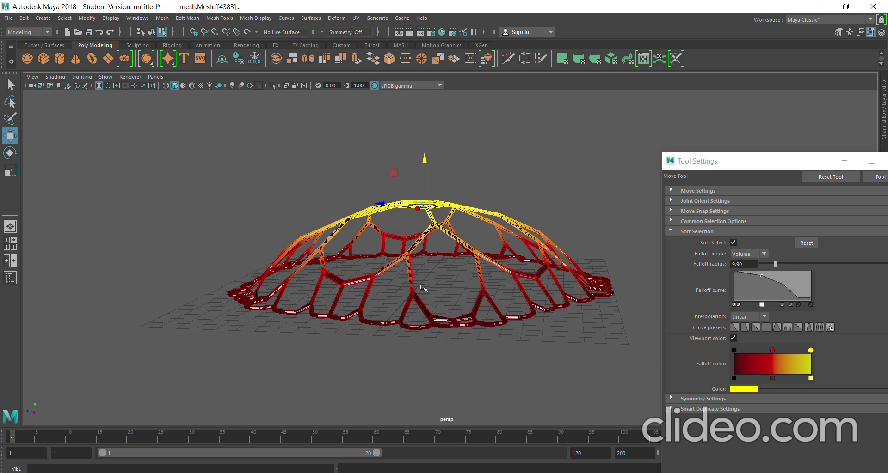